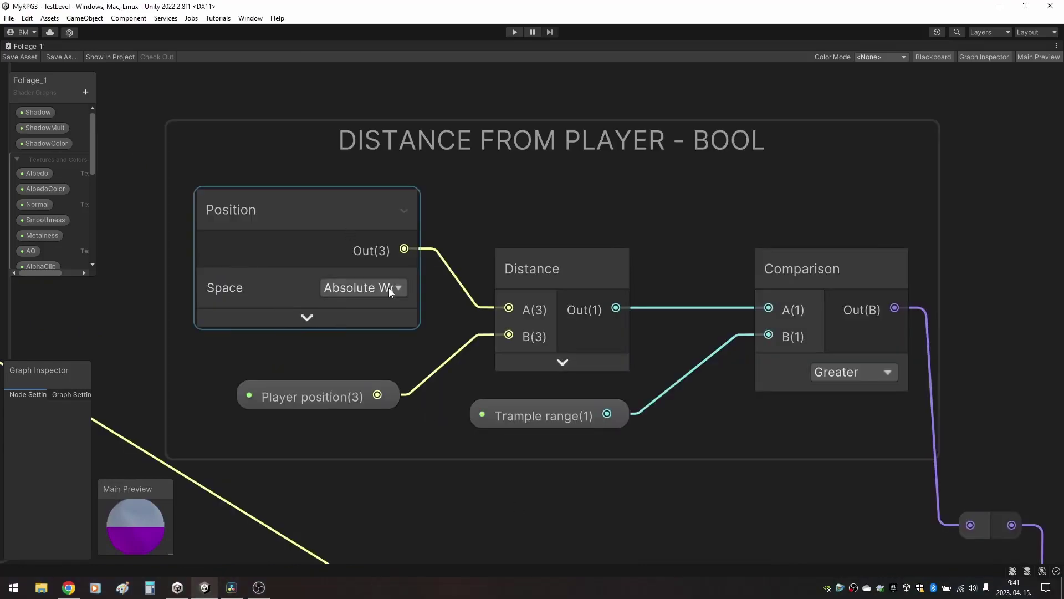
# Step: Keep Position in Absolute World space and the Comparison node set to Greater
pyautogui.click(388, 288)
pyautogui.click(372, 354)
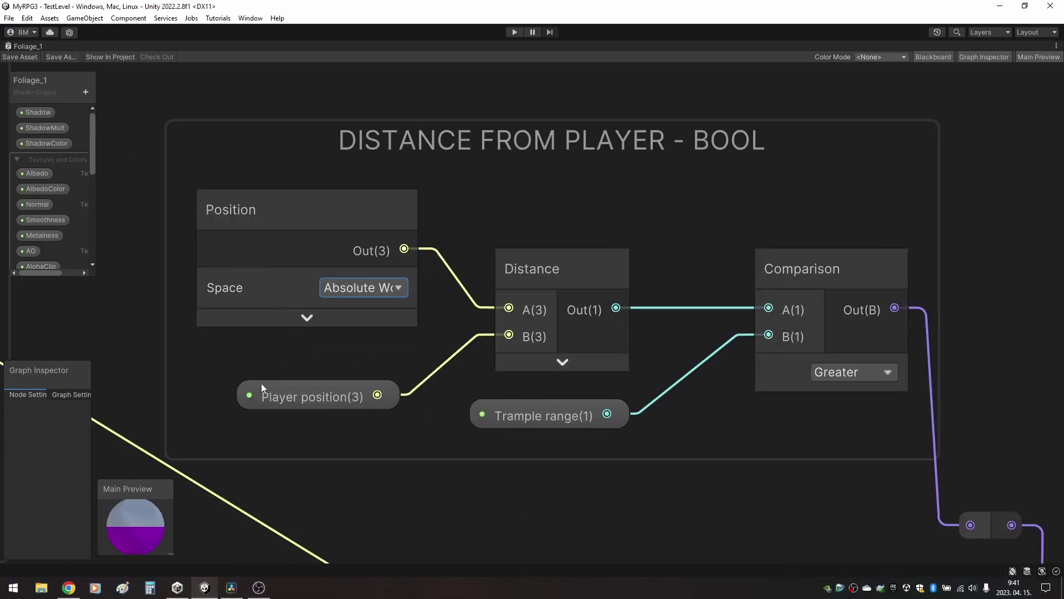
pyautogui.moveTo(551, 474); pyautogui.dragTo(487, 466, button='middle')
pyautogui.click(463, 269)
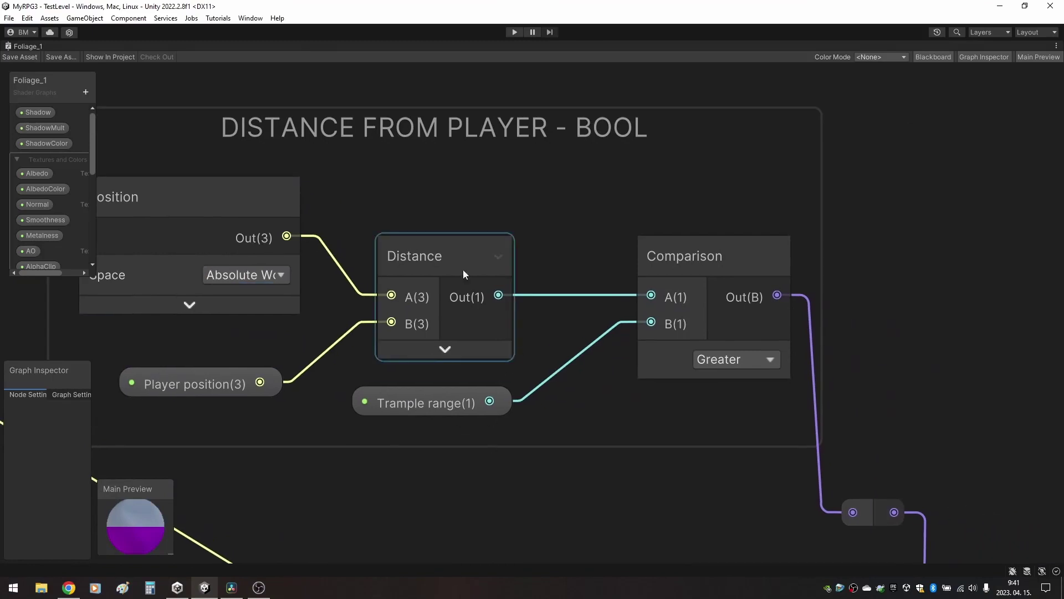
pyautogui.moveTo(537, 338); pyautogui.dragTo(392, 331, button='middle')
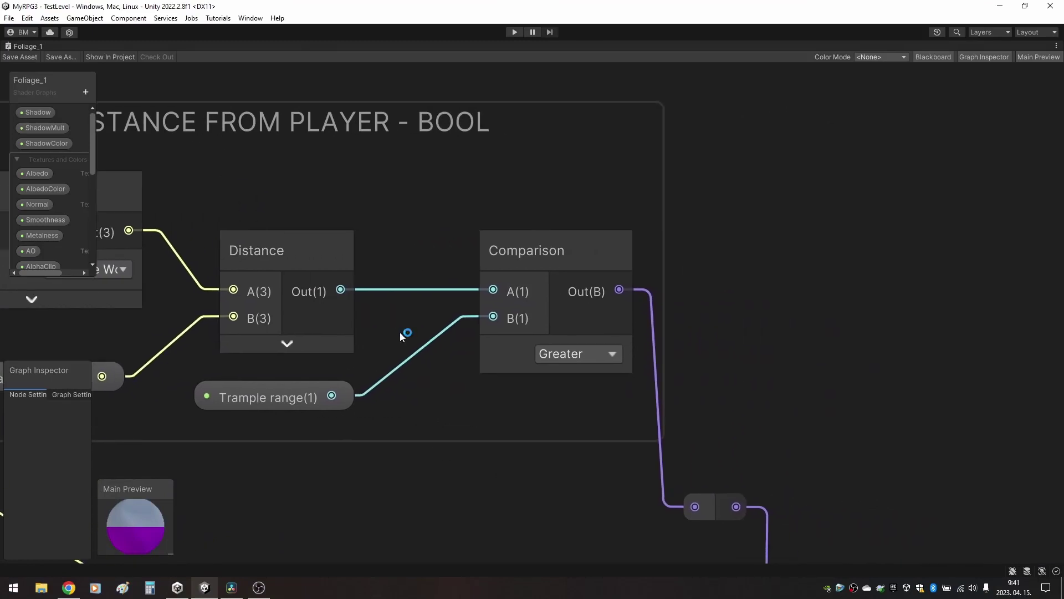
pyautogui.click(586, 358)
pyautogui.click(604, 355)
pyautogui.click(553, 425)
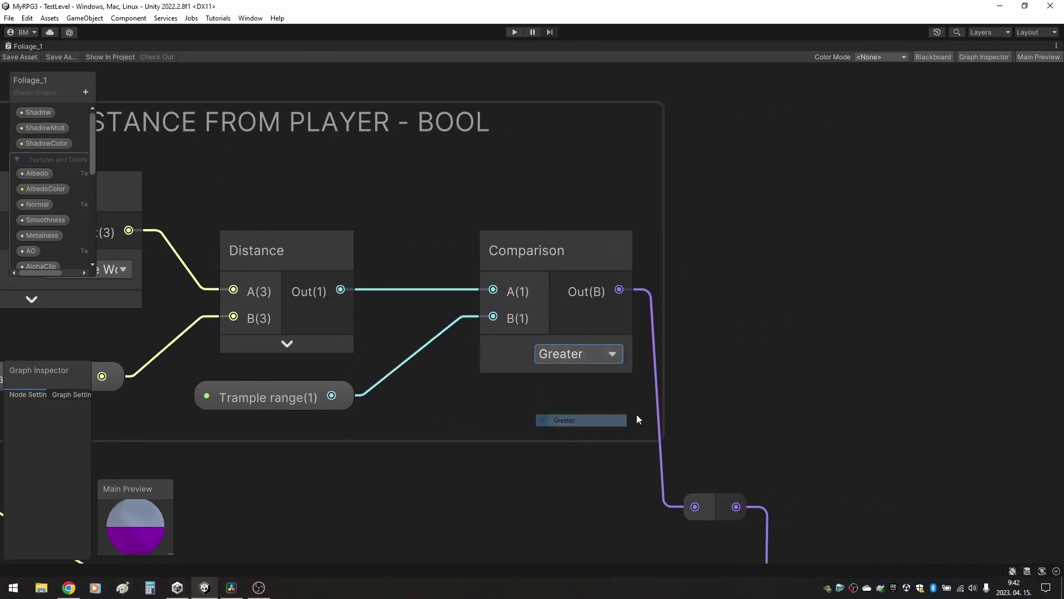
# Step: Connect WIND to Branch True, INTERACTIVITY to False, and Branch Out(3) to Vertex Position(3)
pyautogui.moveTo(765, 446); pyautogui.dragTo(671, 114, button='middle')
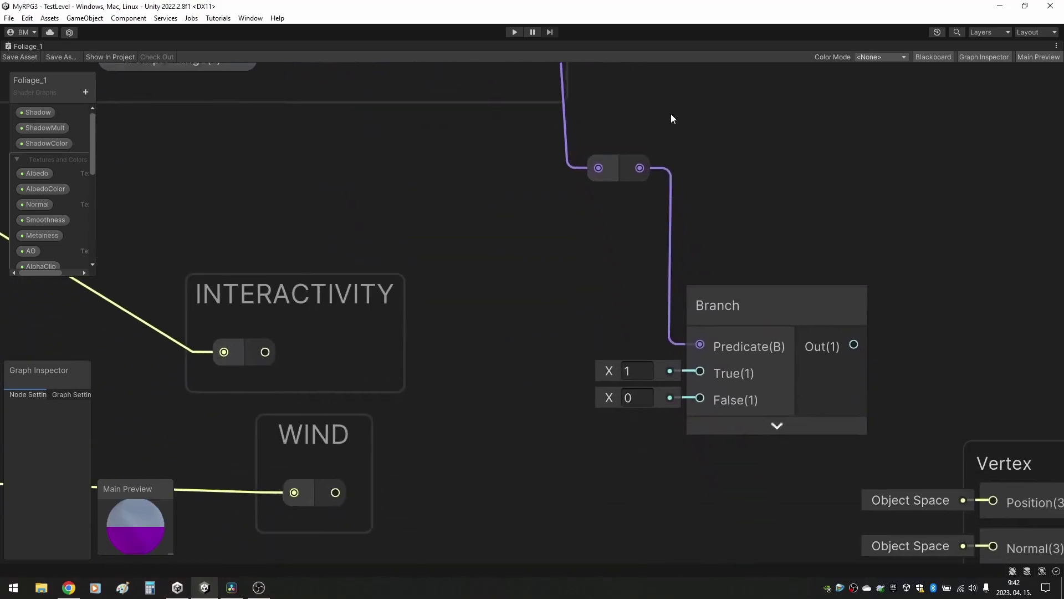
pyautogui.moveTo(806, 300); pyautogui.dragTo(722, 290, button='middle')
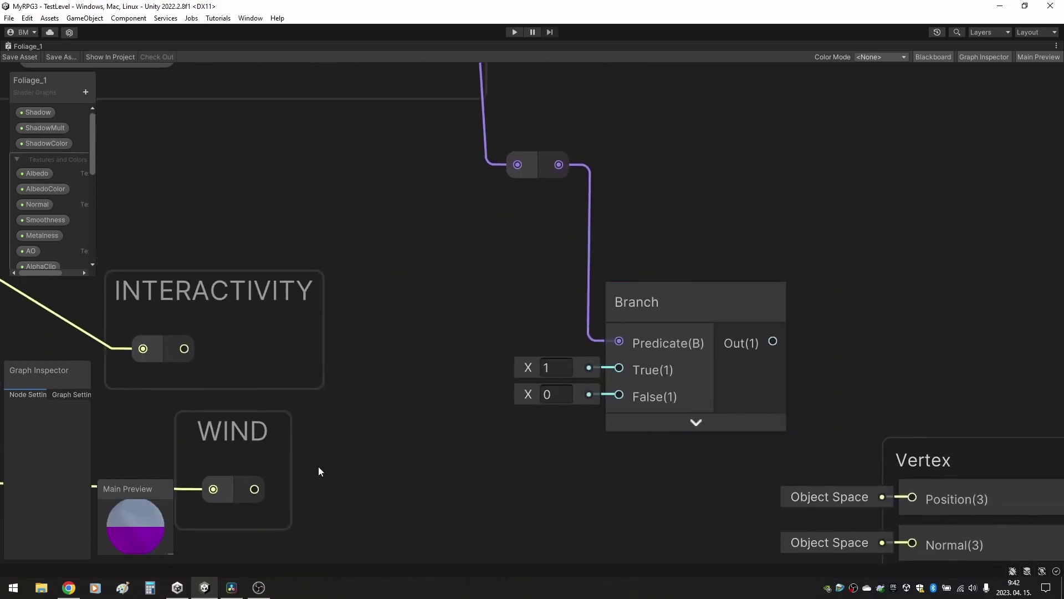
pyautogui.moveTo(418, 401); pyautogui.dragTo(616, 369)
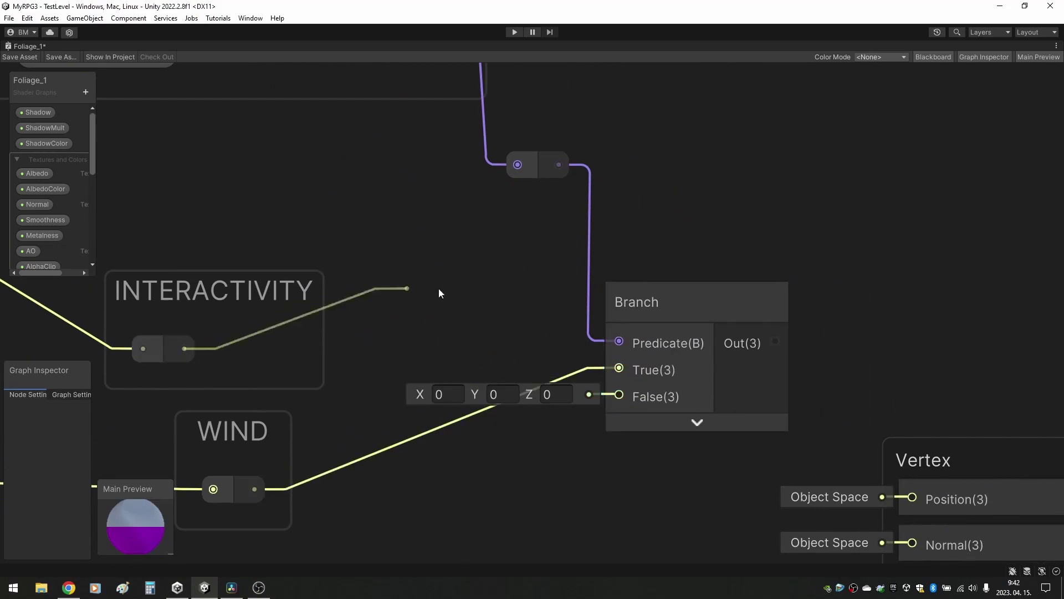
pyautogui.moveTo(440, 293); pyautogui.dragTo(629, 397)
pyautogui.moveTo(640, 431); pyautogui.dragTo(430, 271, button='middle')
pyautogui.moveTo(533, 140); pyautogui.dragTo(635, 257)
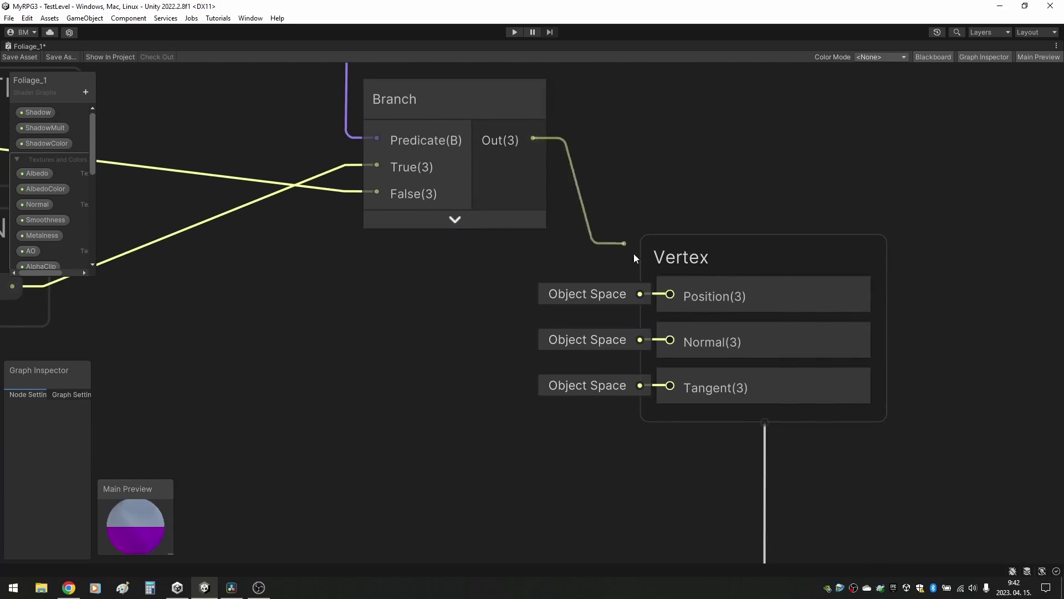
pyautogui.moveTo(673, 290); pyautogui.dragTo(673, 292)
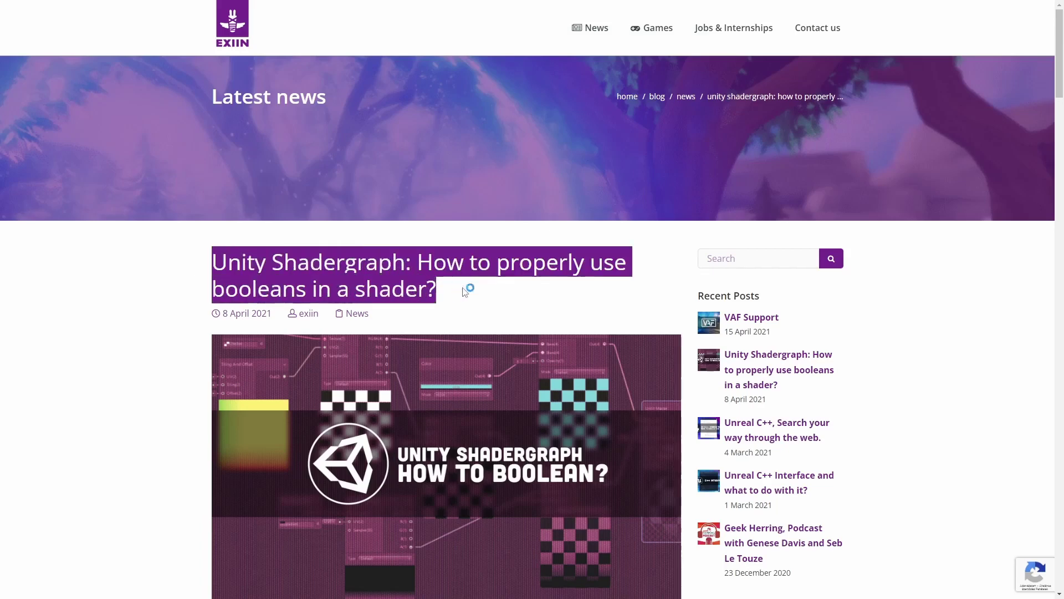
# Step: Highlight the 'How to avoid branching on the GPU' article title
pyautogui.click(496, 301)
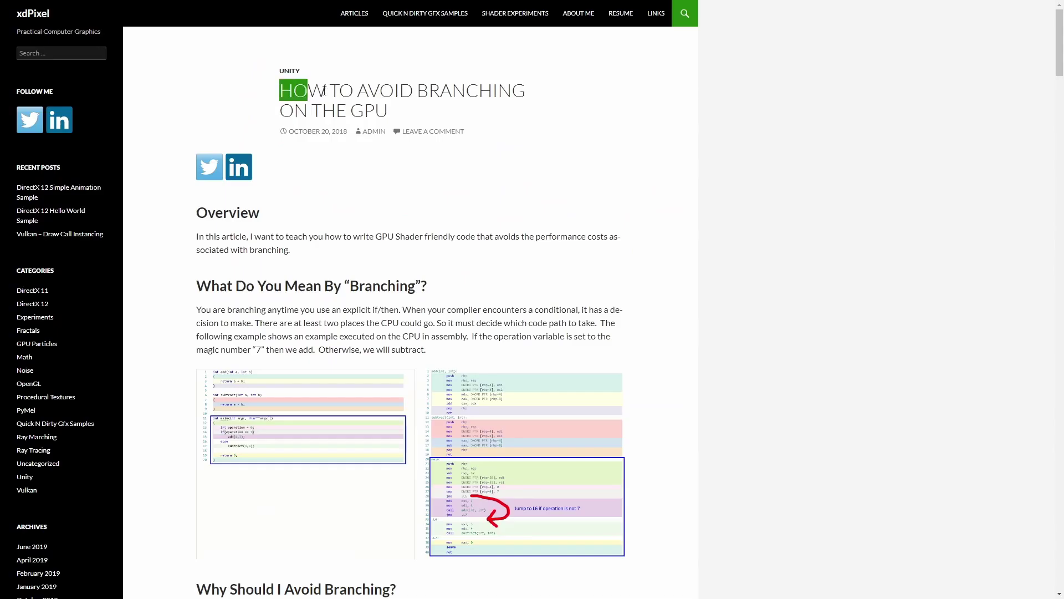
pyautogui.moveTo(325, 91); pyautogui.dragTo(413, 110)
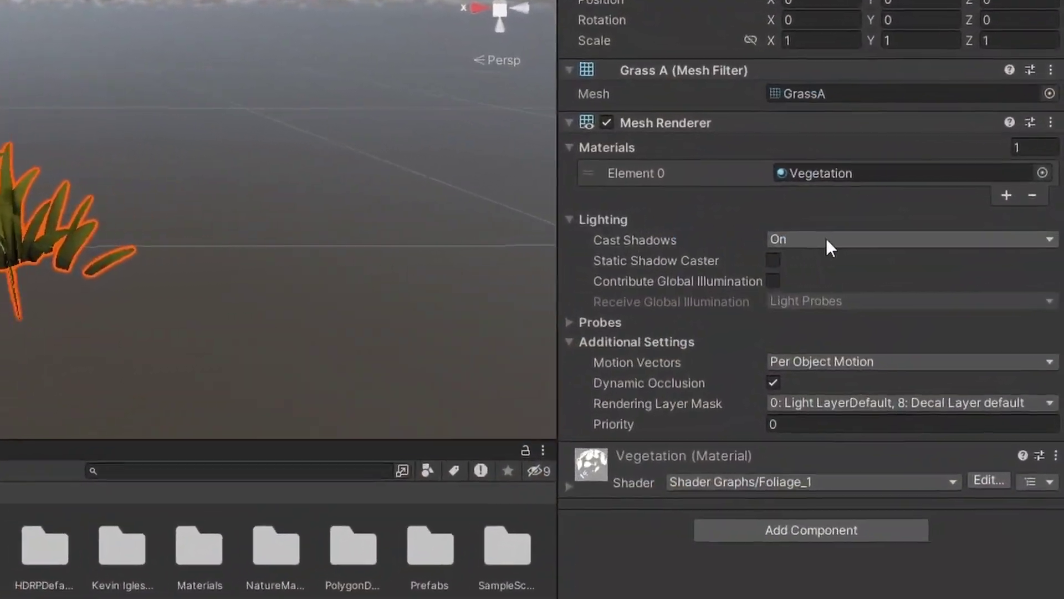
# Step: Set Cast Shadows to Off in GrassA_pref's Mesh Renderer Lighting section
pyautogui.click(877, 236)
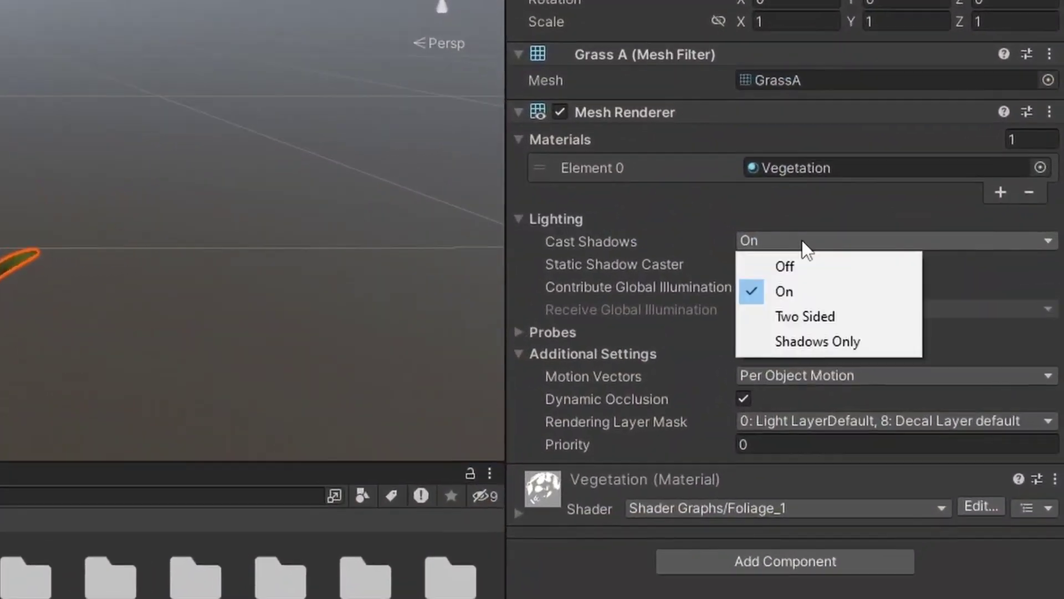
pyautogui.click(784, 271)
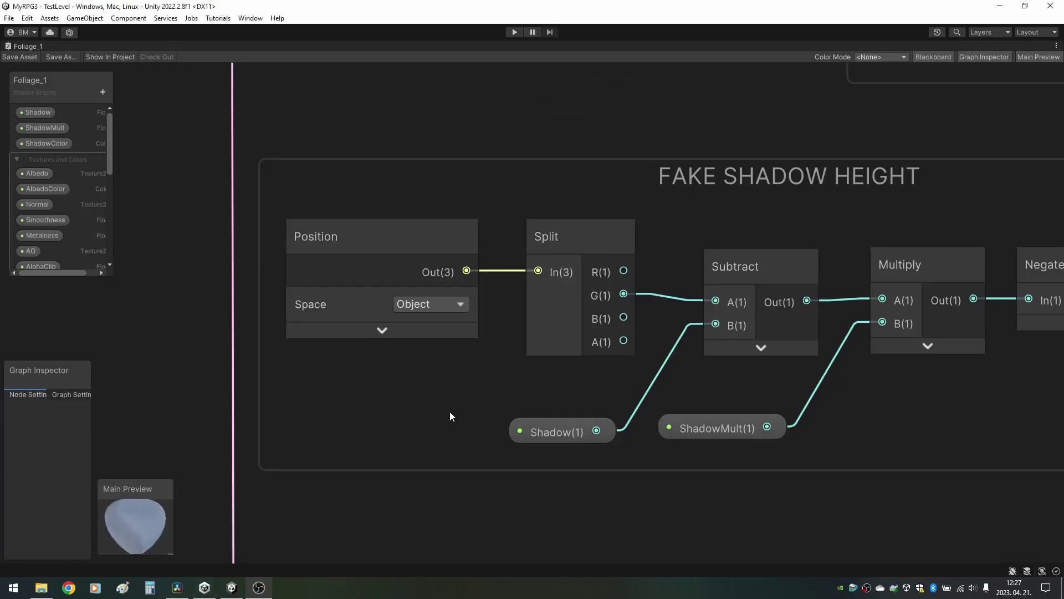
pyautogui.moveTo(450, 415); pyautogui.dragTo(312, 418, button='middle')
pyautogui.click(323, 309)
pyautogui.click(324, 309)
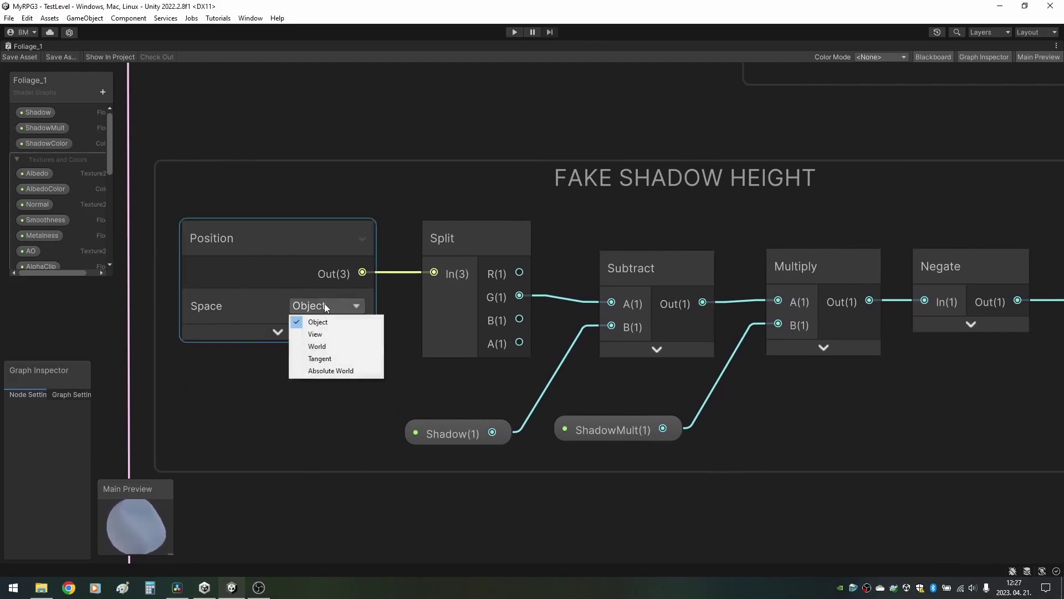
pyautogui.click(319, 318)
pyautogui.click(473, 427)
pyautogui.moveTo(474, 422); pyautogui.dragTo(202, 385, button='middle')
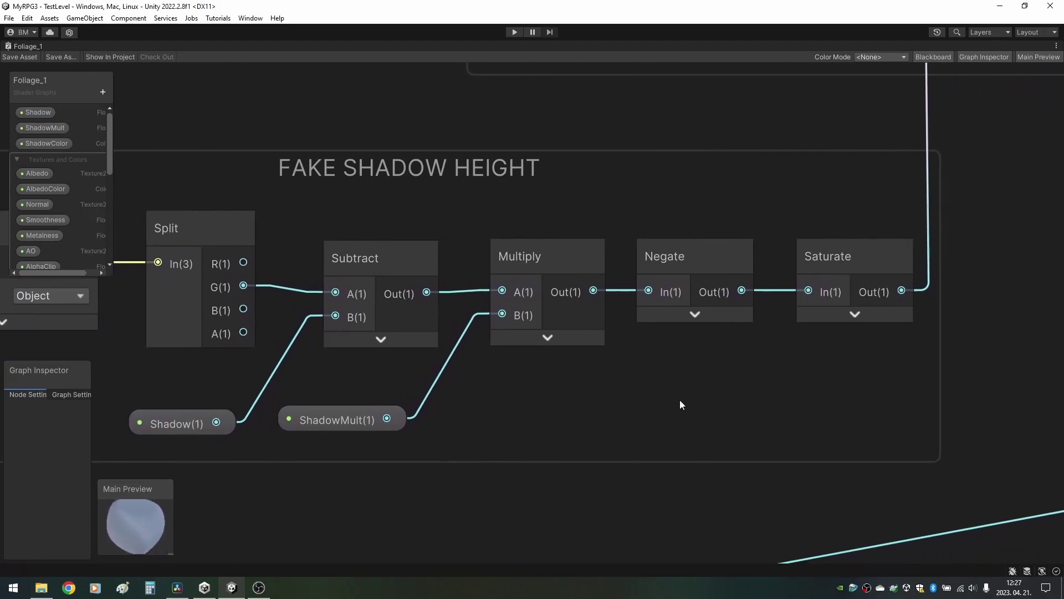
# Step: Enter 1000 as the Vegetation material's ShadowMult value to darken the lower blades
pyautogui.moveTo(679, 400); pyautogui.dragTo(608, 409, button='middle')
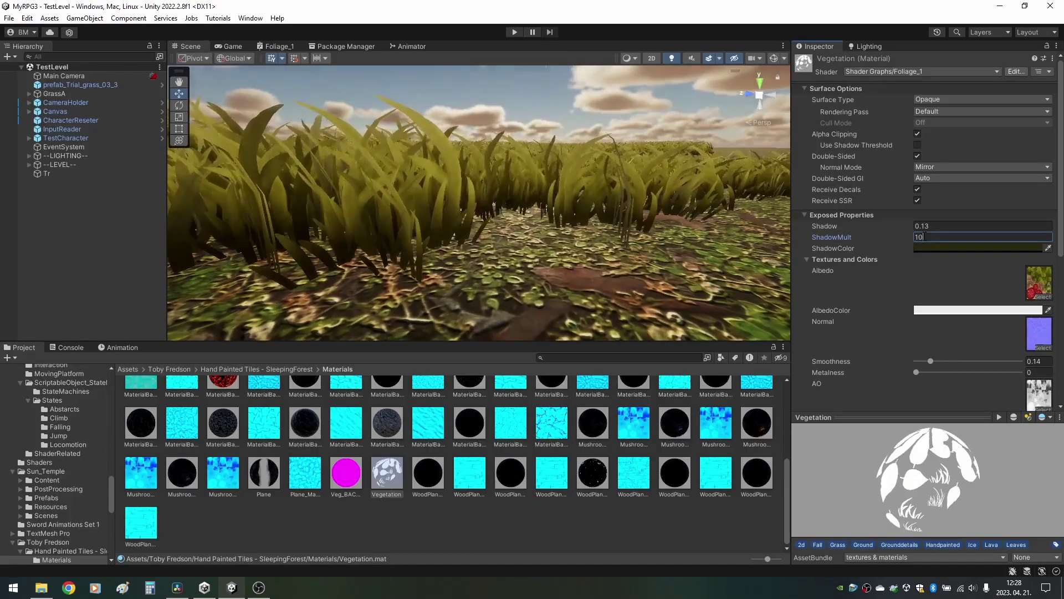
pyautogui.write('00')
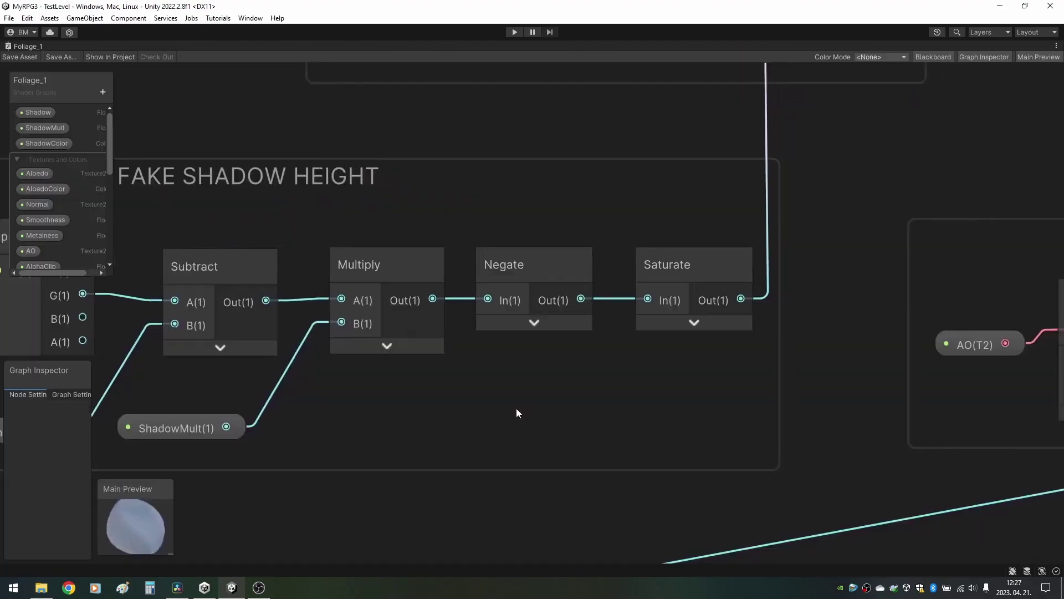
pyautogui.moveTo(517, 408); pyautogui.dragTo(492, 409, button='middle')
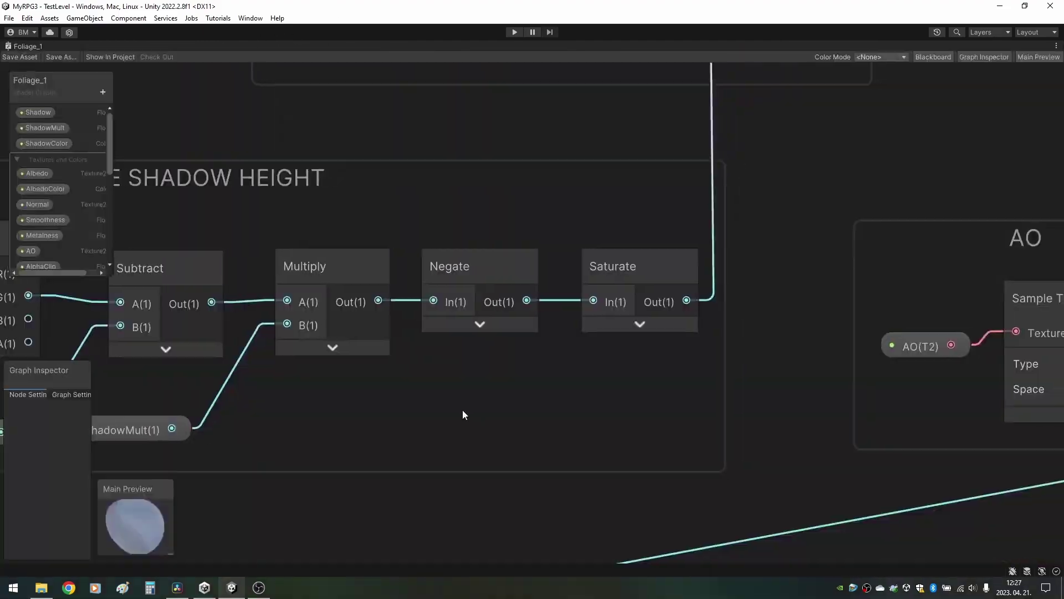
pyautogui.moveTo(462, 410); pyautogui.dragTo(456, 414, button='middle')
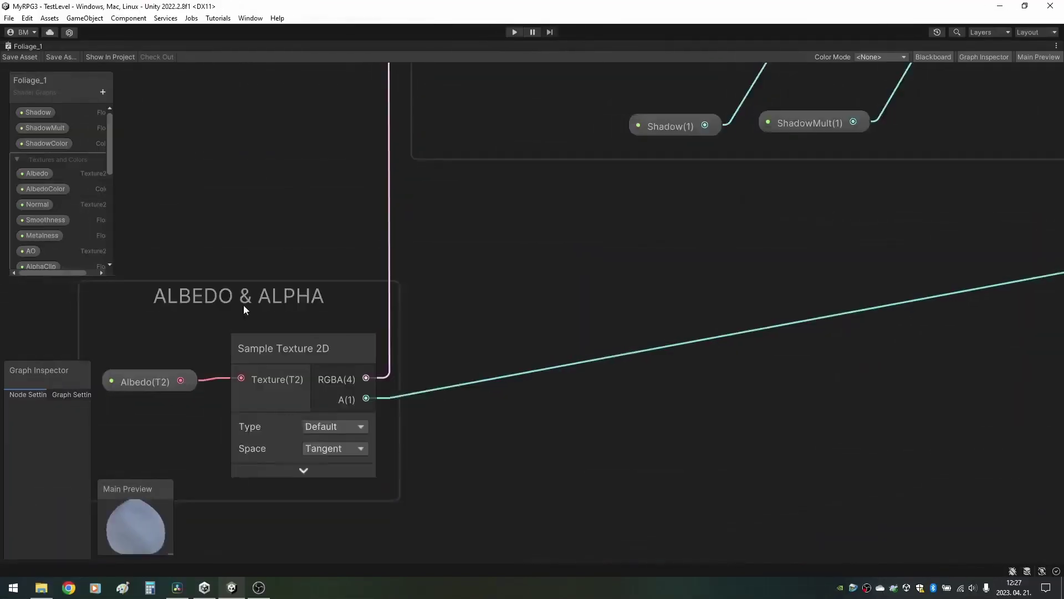
pyautogui.moveTo(244, 304); pyautogui.dragTo(307, 260, button='middle')
pyautogui.moveTo(650, 212); pyautogui.dragTo(625, 387, button='middle')
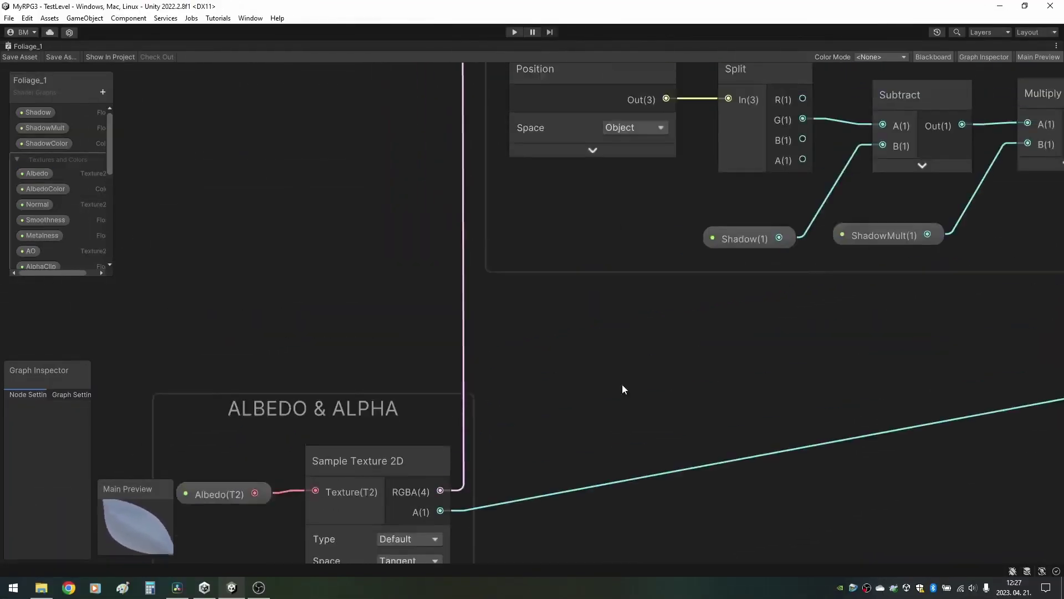
pyautogui.moveTo(532, 89); pyautogui.dragTo(484, 266, button='middle')
pyautogui.scroll(-2, 534, 209)
pyautogui.moveTo(534, 209); pyautogui.dragTo(129, 360, button='middle')
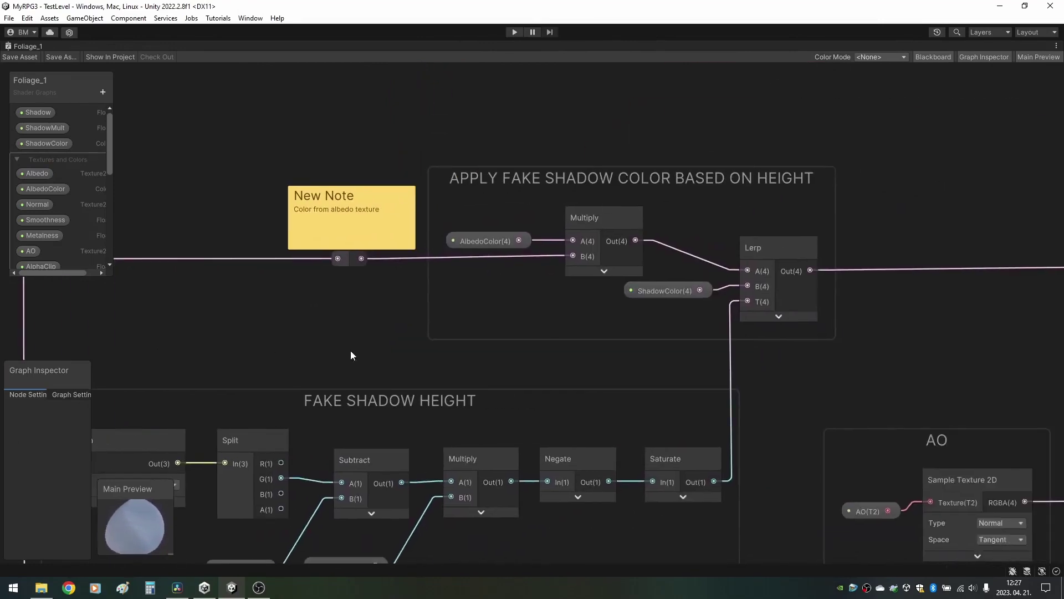
pyautogui.scroll(3, 287, 405)
pyautogui.moveTo(287, 405); pyautogui.dragTo(164, 428, button='middle')
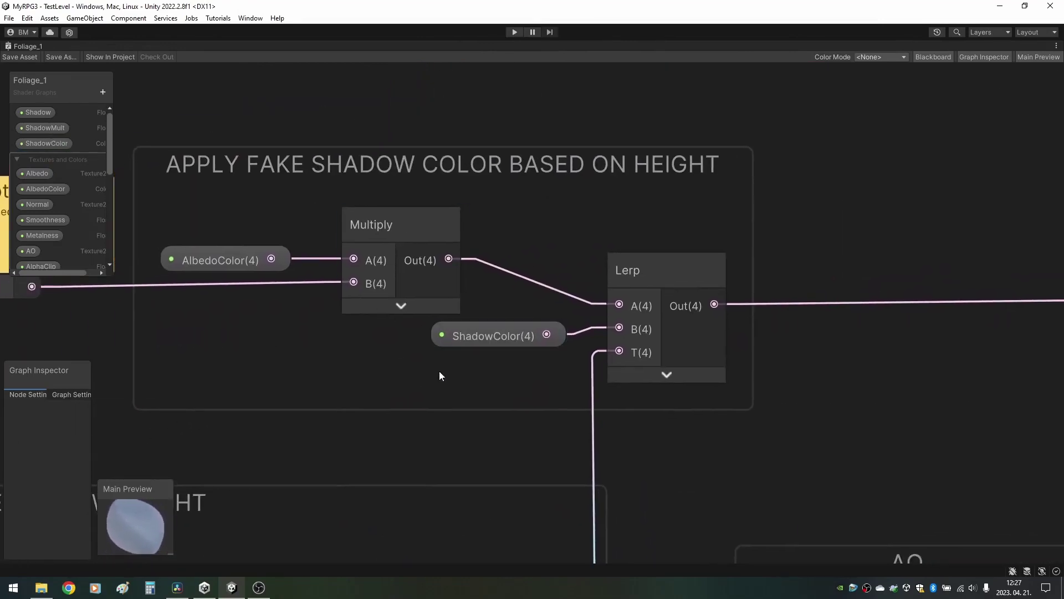
pyautogui.moveTo(337, 365); pyautogui.dragTo(245, 321, button='middle')
pyautogui.scroll(-1, 245, 320)
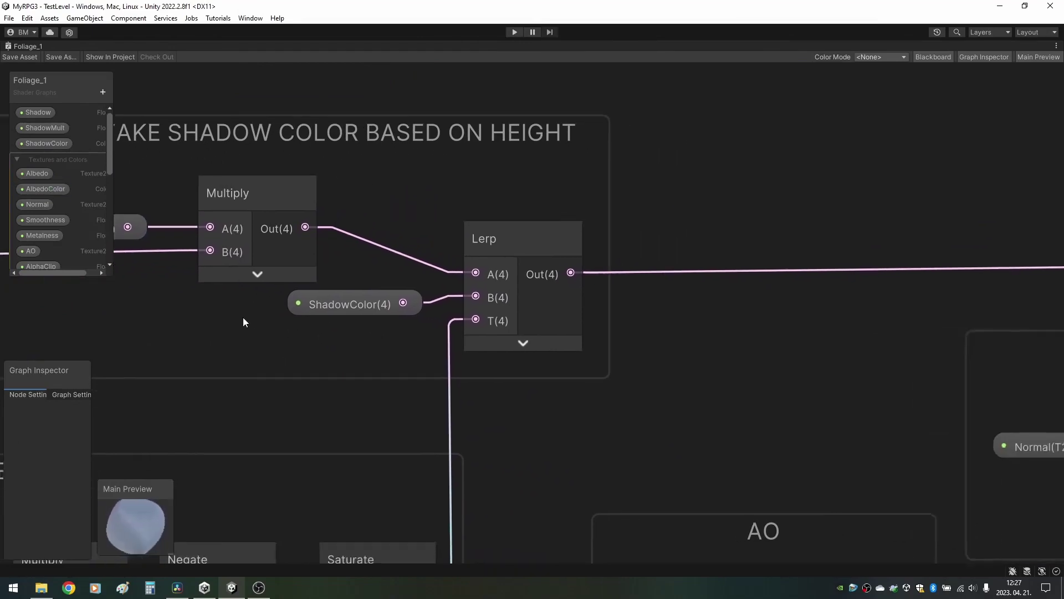